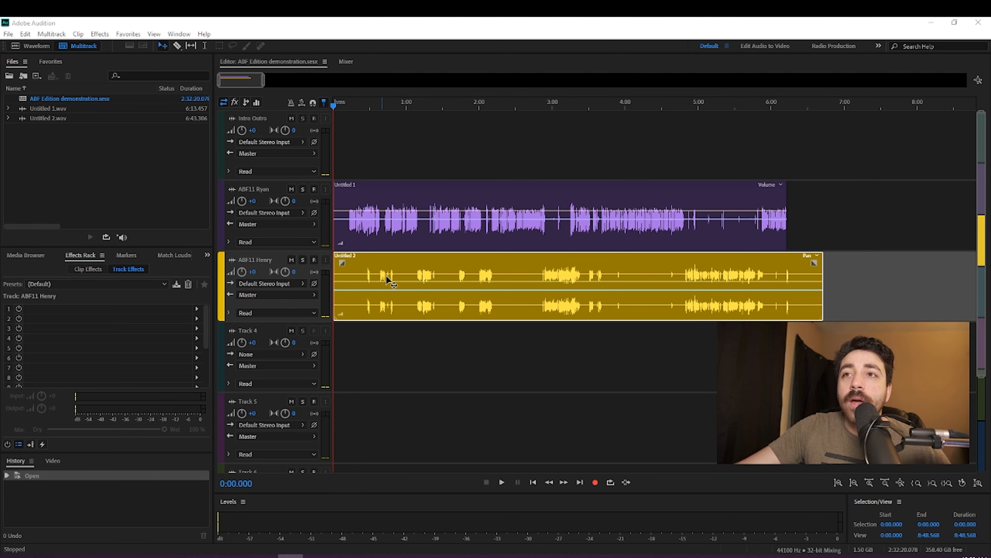
# Step: Open the stereo Untitled 2 clip in the waveform editor and extract its channels to mono files
pyautogui.click(546, 194)
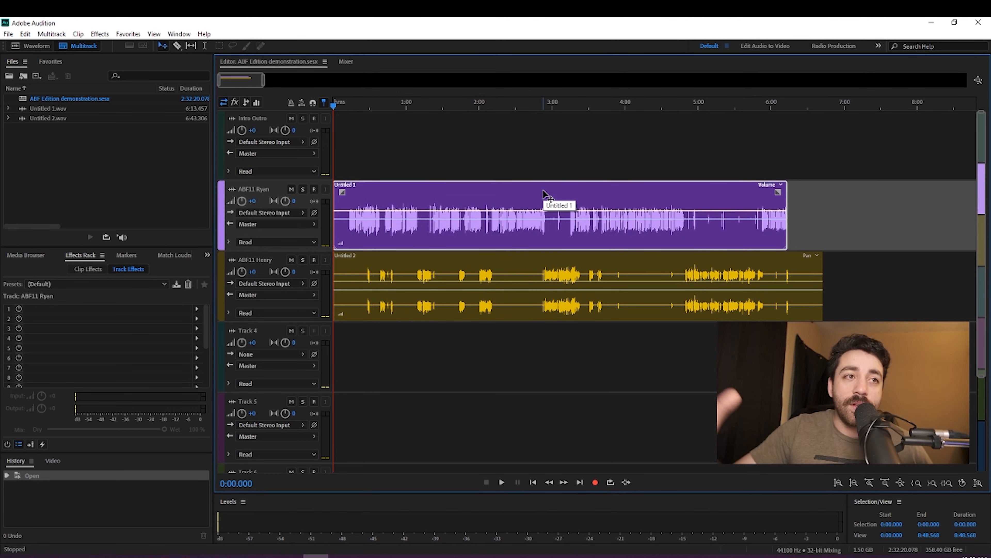
pyautogui.click(506, 273)
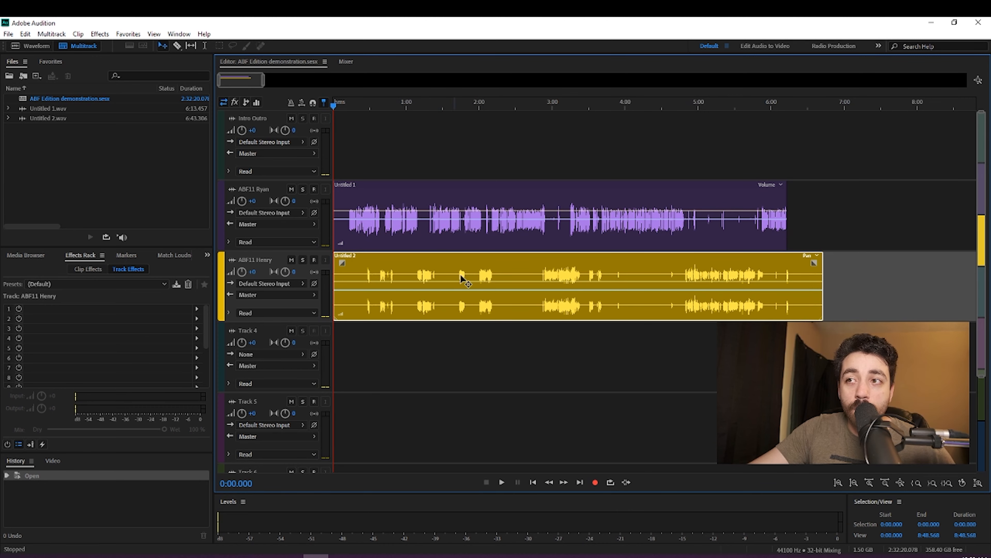
pyautogui.doubleClick(443, 264)
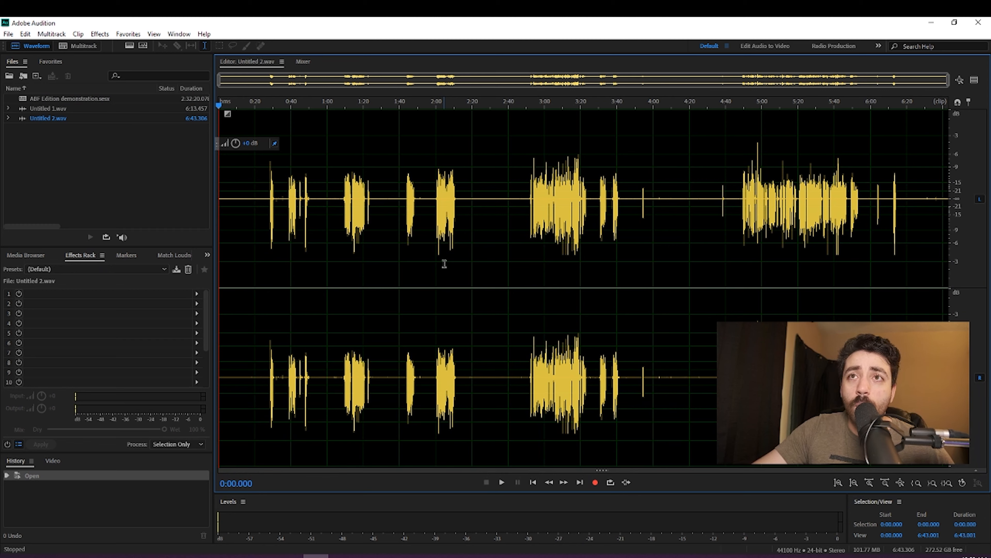
pyautogui.rightClick(445, 265)
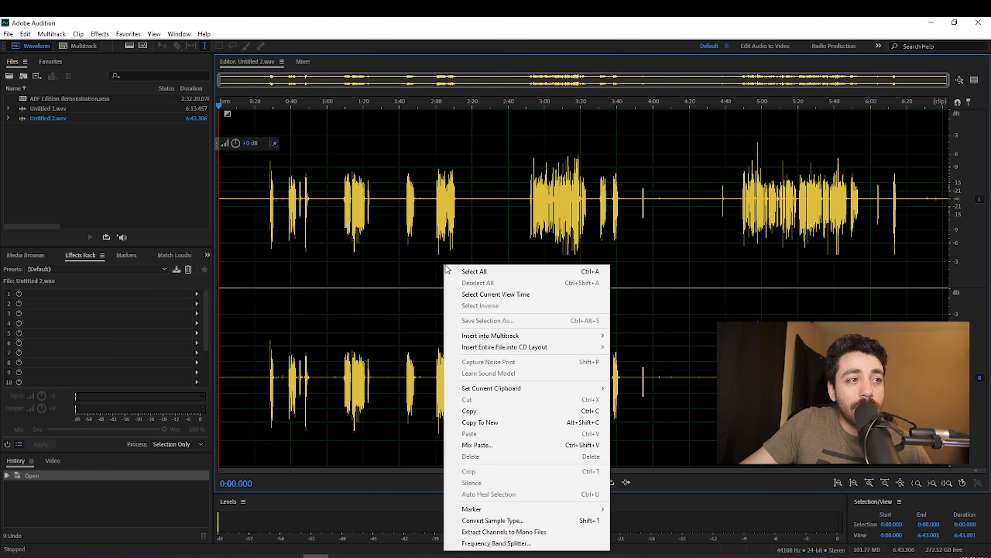
pyautogui.click(485, 532)
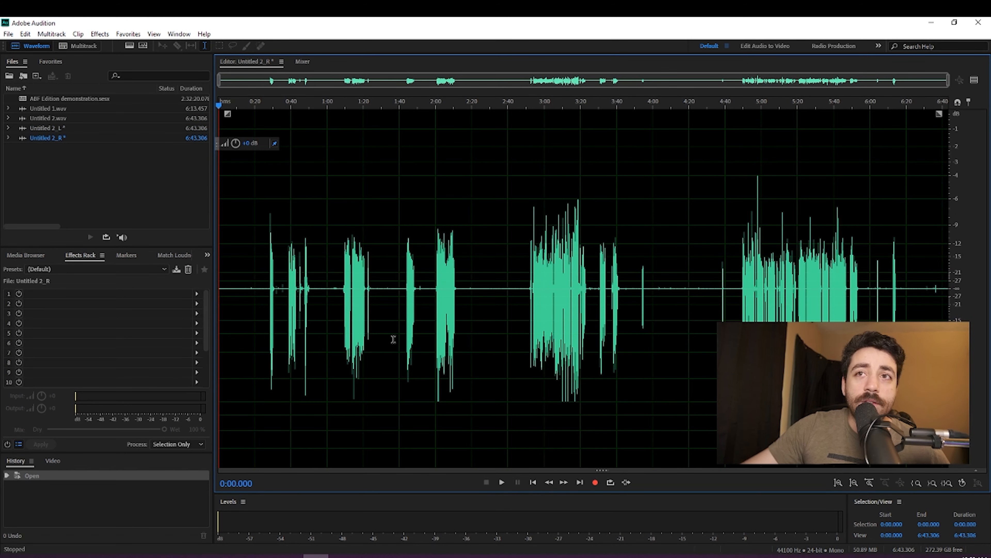
# Step: Replace the stereo Untitled 2 clip on the yellow multitrack track with the mono Untitled 2_L file, starting at 0:00
pyautogui.click(77, 48)
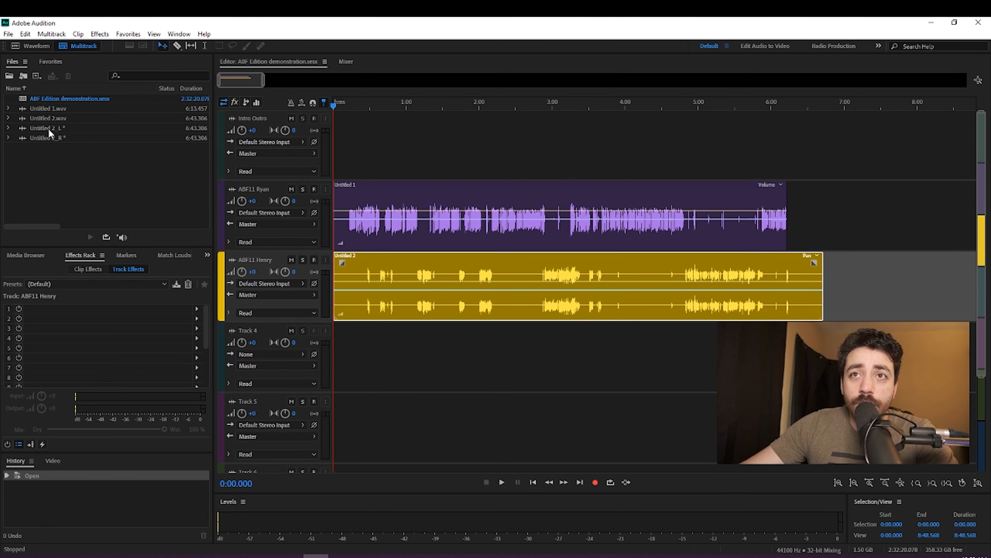
pyautogui.click(381, 255)
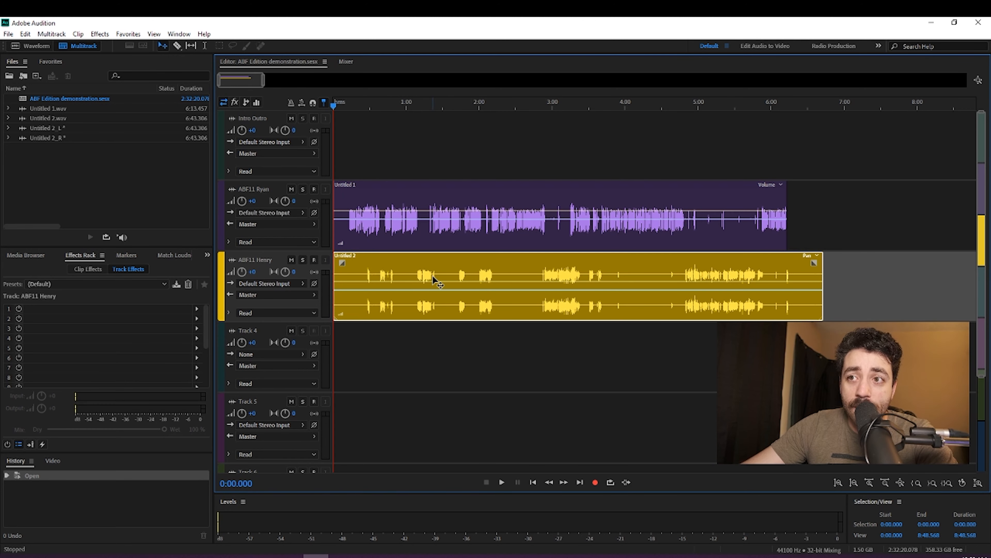
pyautogui.press('Delete')
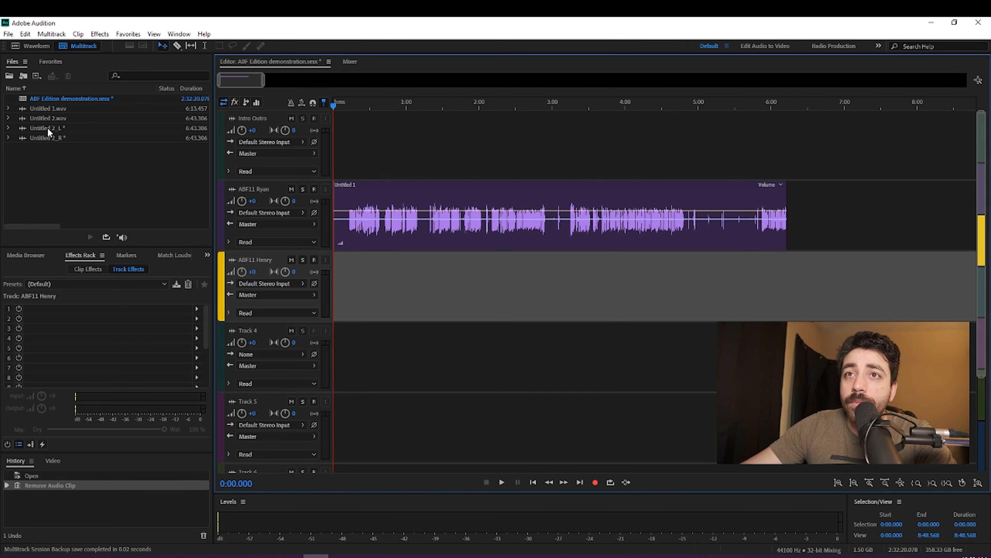
pyautogui.click(55, 128)
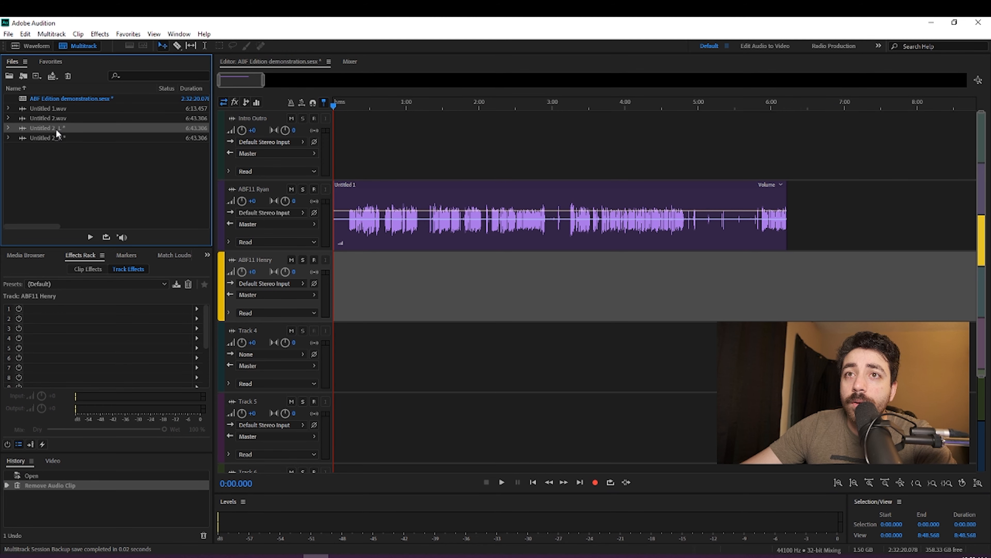
pyautogui.moveTo(262, 81); pyautogui.dragTo(227, 98)
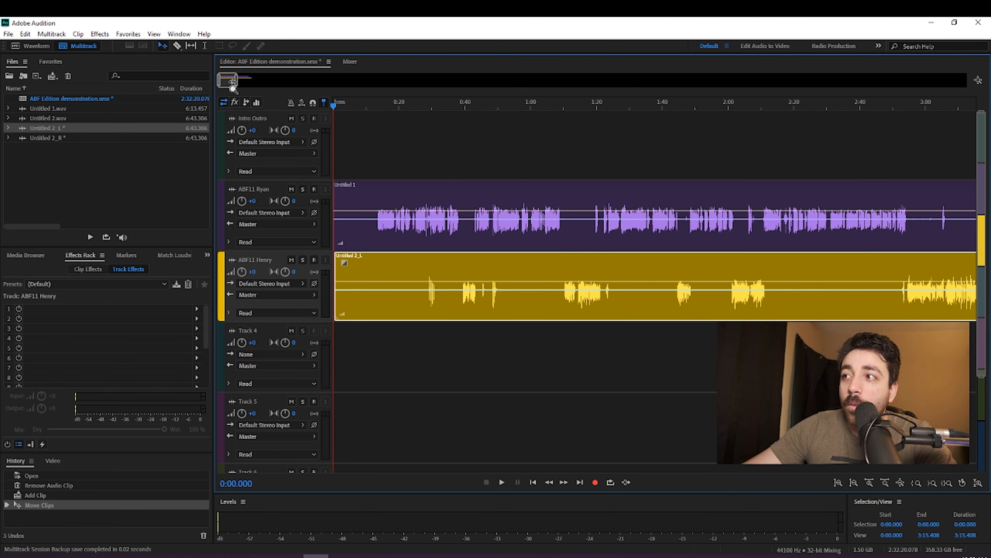
pyautogui.moveTo(235, 83); pyautogui.dragTo(257, 114)
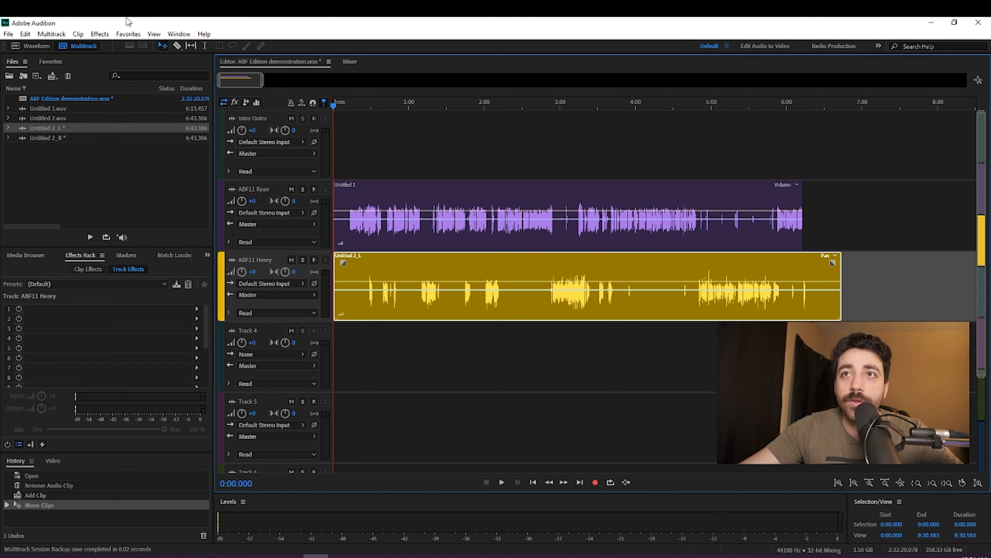
# Step: Show the Match Loudness tool and expand its settings, leaving room for both the file list and the parameters
pyautogui.click(190, 36)
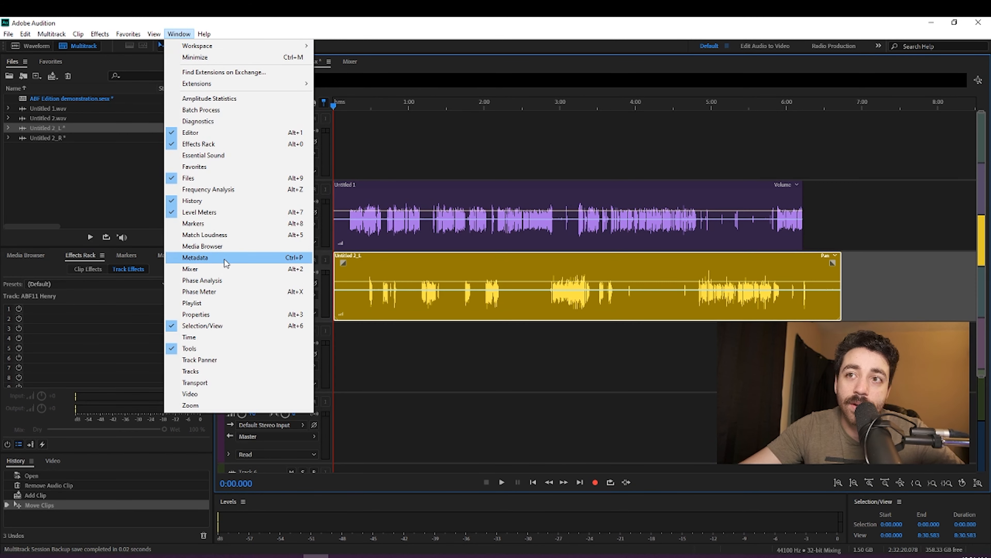
pyautogui.click(207, 236)
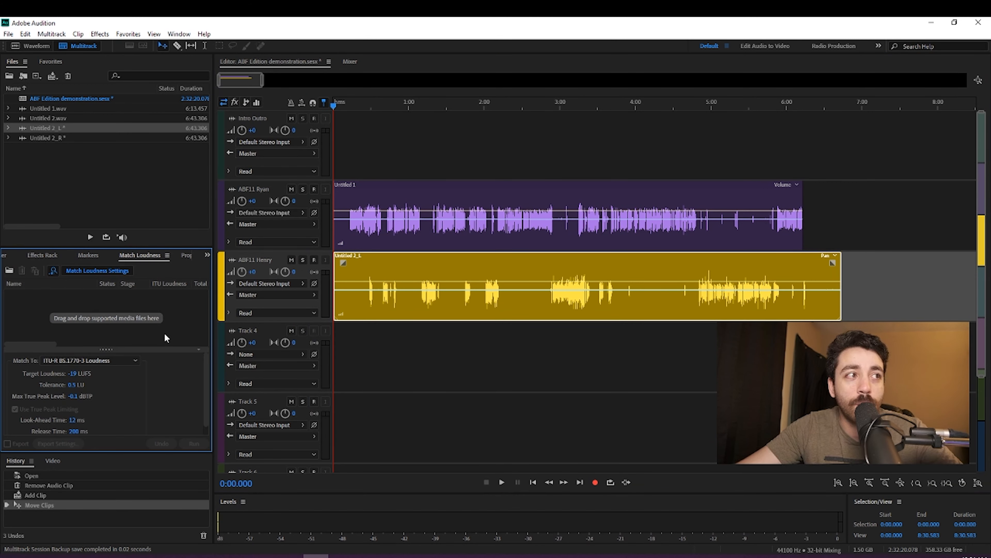
pyautogui.click(112, 349)
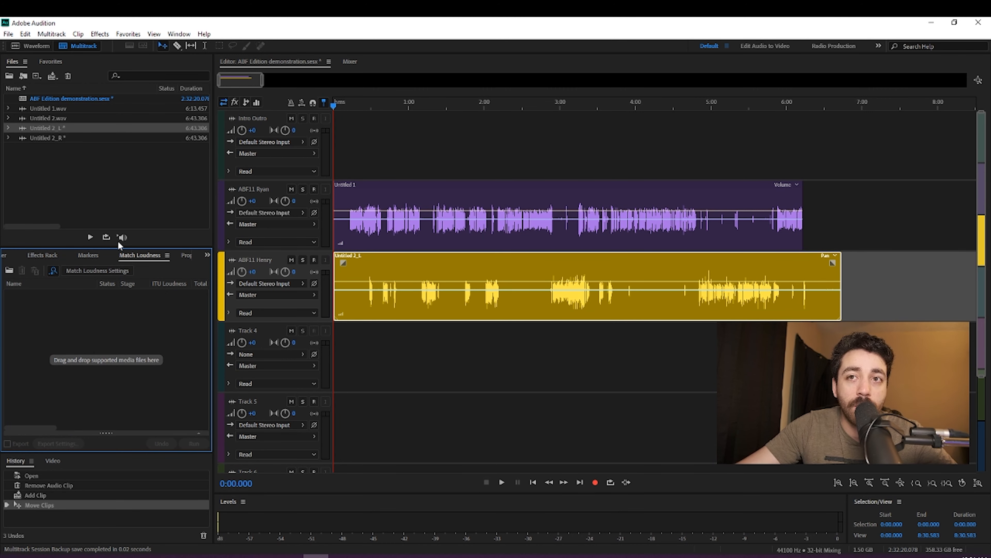
pyautogui.click(104, 272)
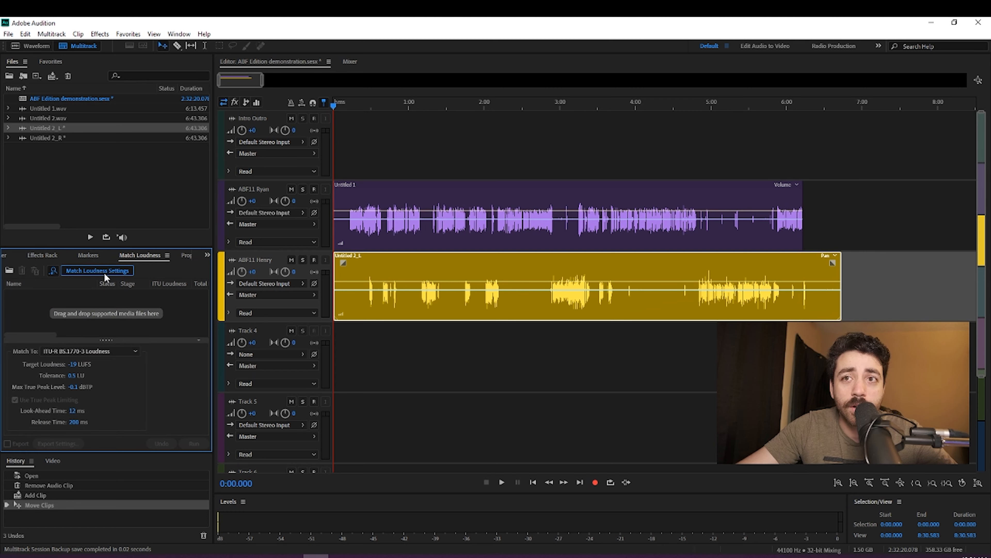
pyautogui.moveTo(105, 339); pyautogui.dragTo(106, 353)
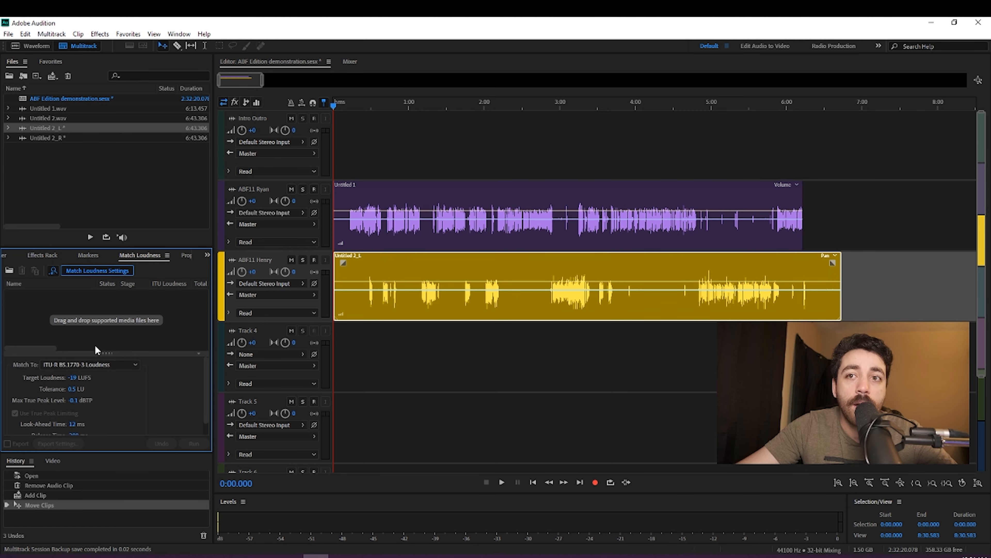
pyautogui.moveTo(109, 353)
pyautogui.mouseDown()
pyautogui.moveTo(111, 342)
pyautogui.moveTo(109, 380)
pyautogui.moveTo(106, 368)
pyautogui.mouseUp()
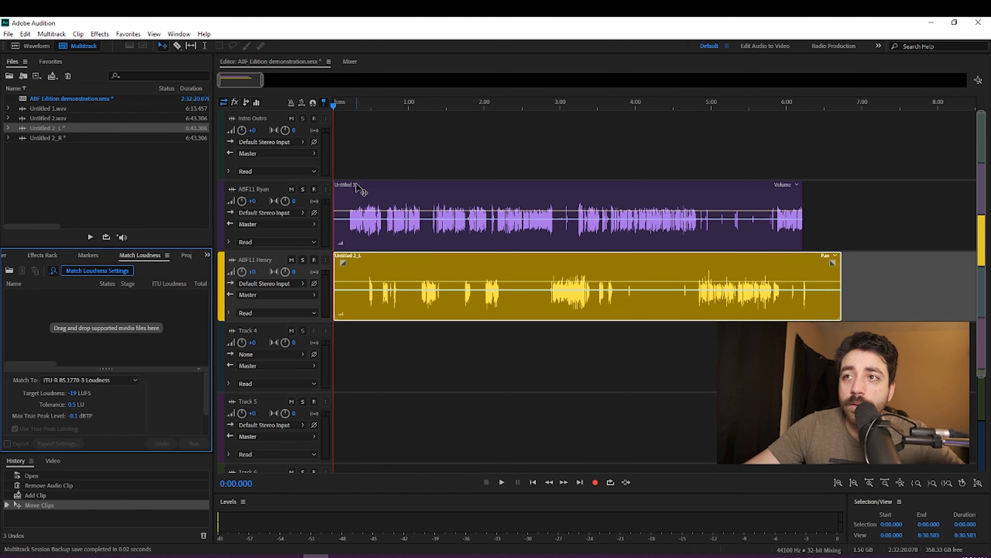
# Step: Match the loudness of Untitled 1.wav and Untitled 2_L to -19 LUFS using ITU-R BS.1770-3 Loudness
pyautogui.click(60, 111)
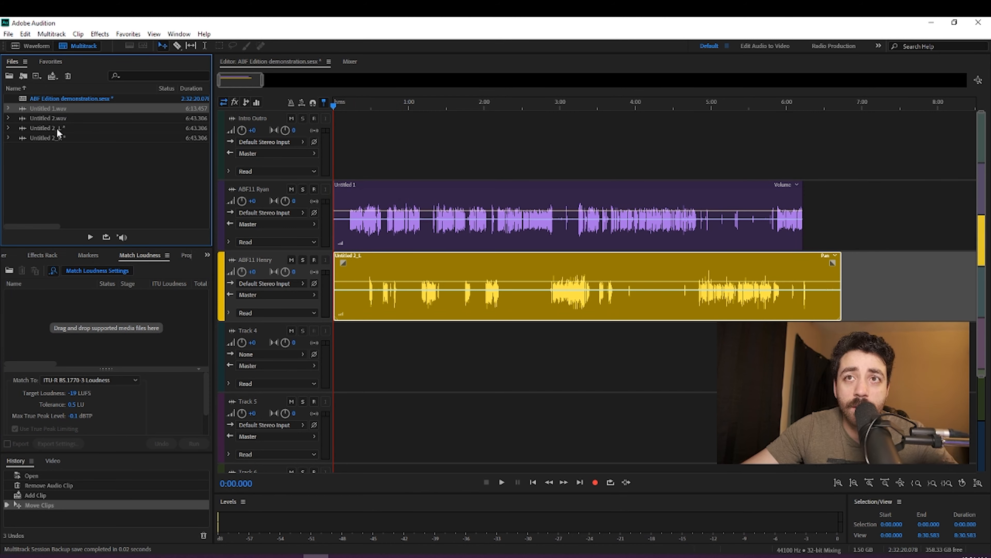
pyautogui.keyDown('ctrl'); pyautogui.click(57, 128); pyautogui.keyUp('ctrl')
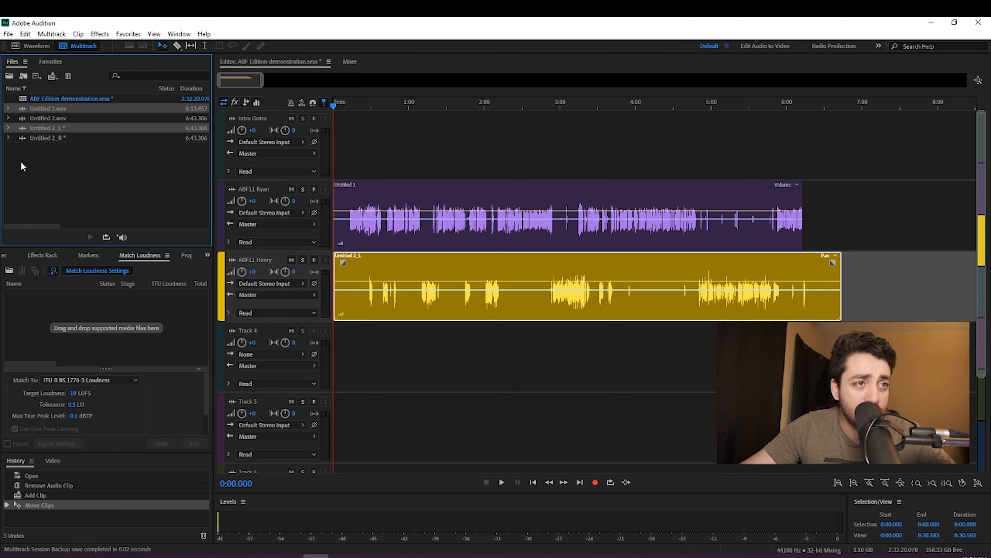
pyautogui.moveTo(65, 109); pyautogui.dragTo(99, 305)
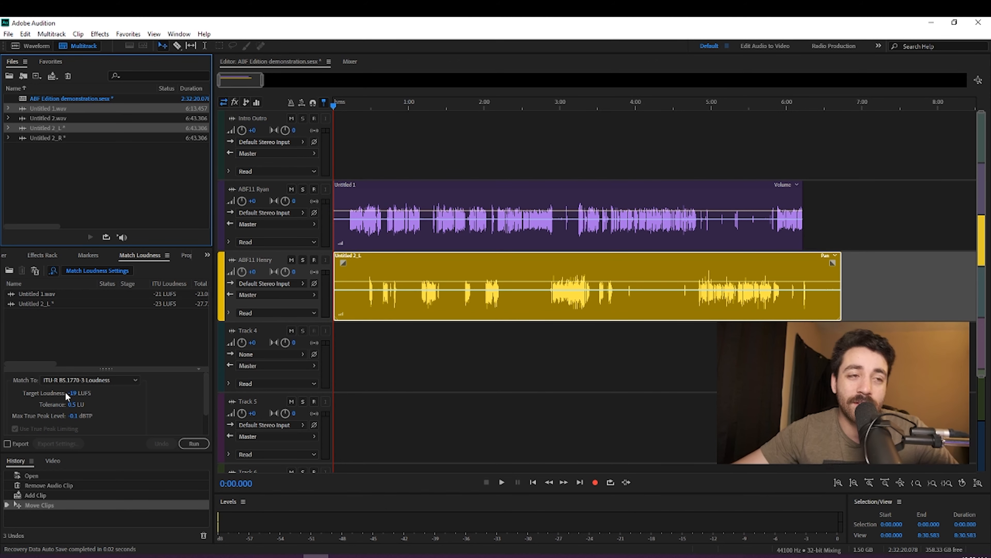
pyautogui.moveTo(66, 392)
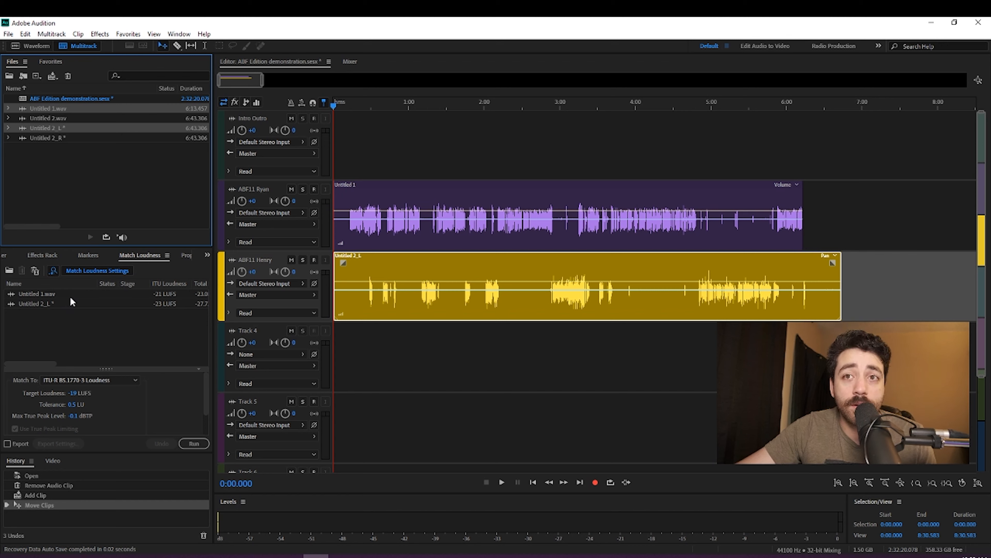
pyautogui.moveTo(125, 369); pyautogui.dragTo(126, 357)
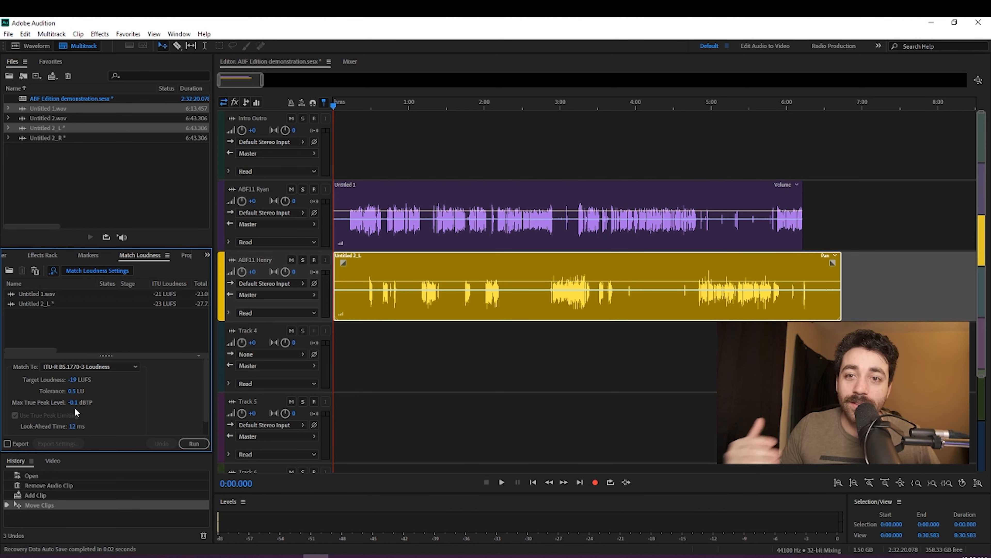
pyautogui.click(195, 444)
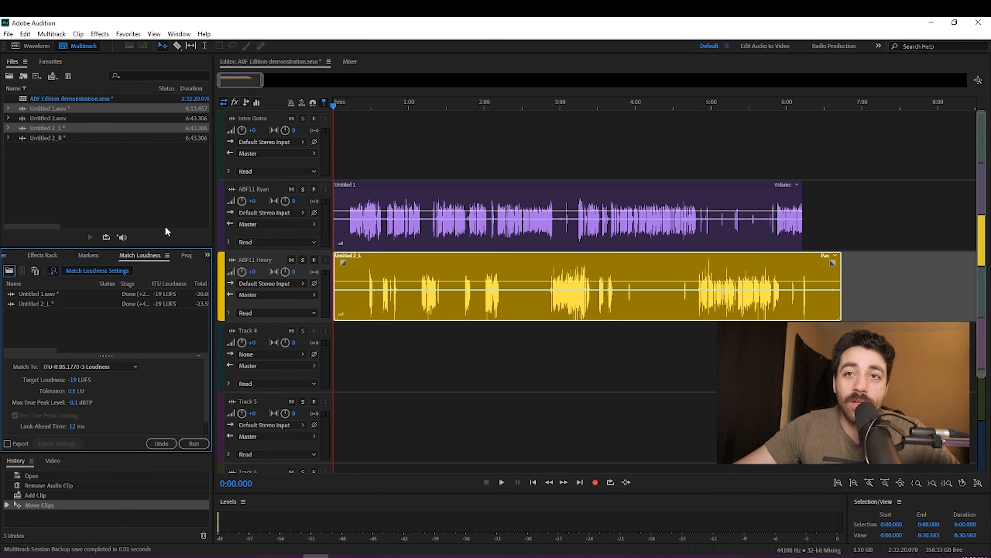
# Step: Add a Parametric Equalizer as the first track effect on the purple track holding the Untitled 1 clip
pyautogui.click(45, 255)
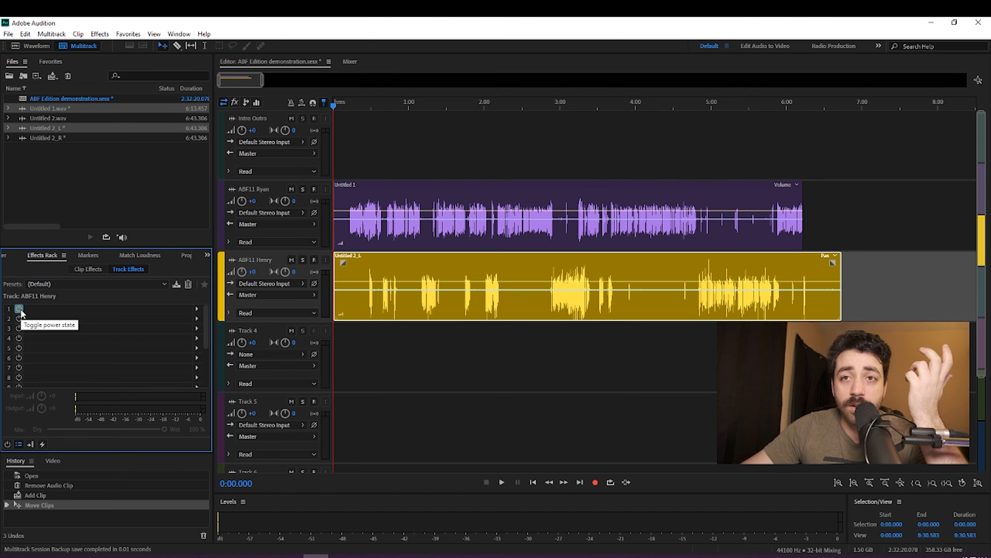
pyautogui.rightClick(64, 306)
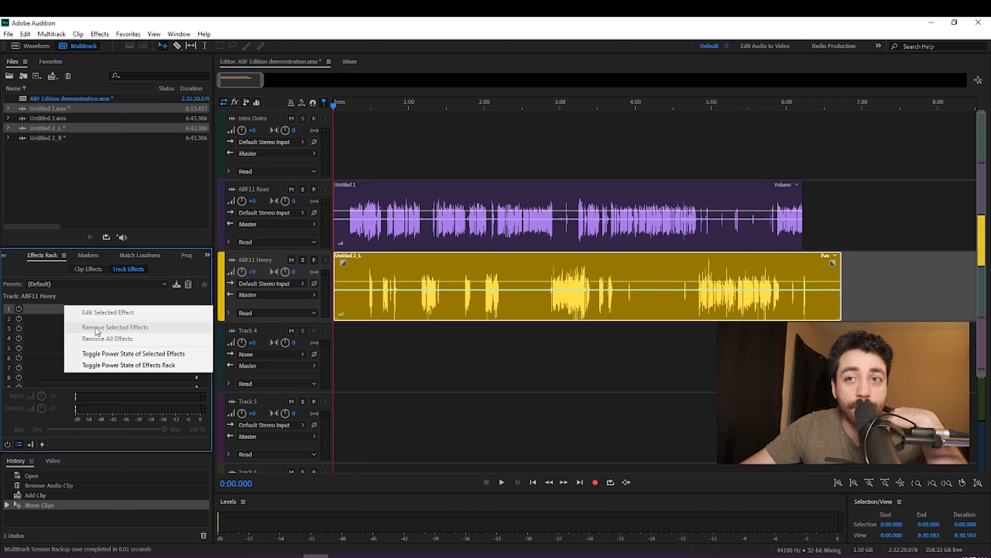
pyautogui.click(45, 318)
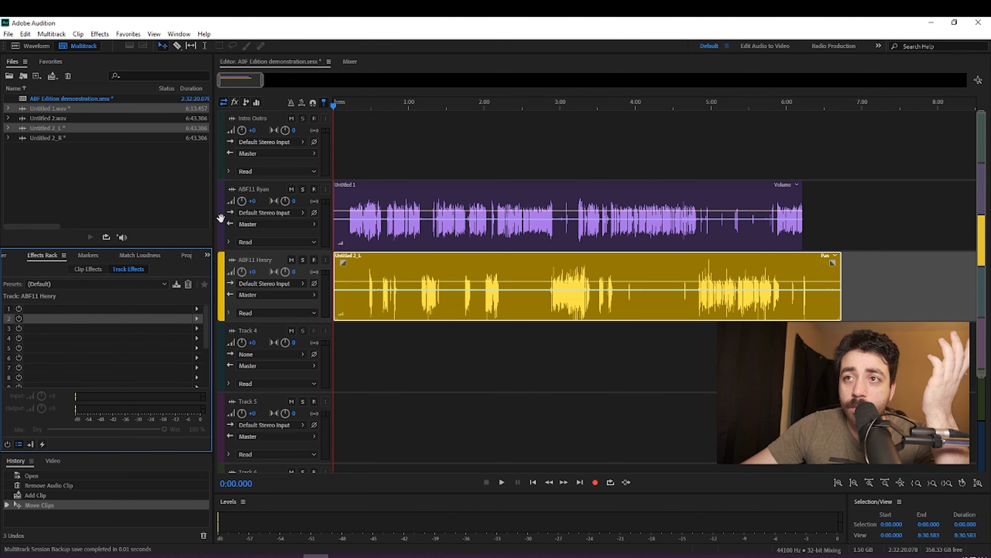
pyautogui.click(421, 197)
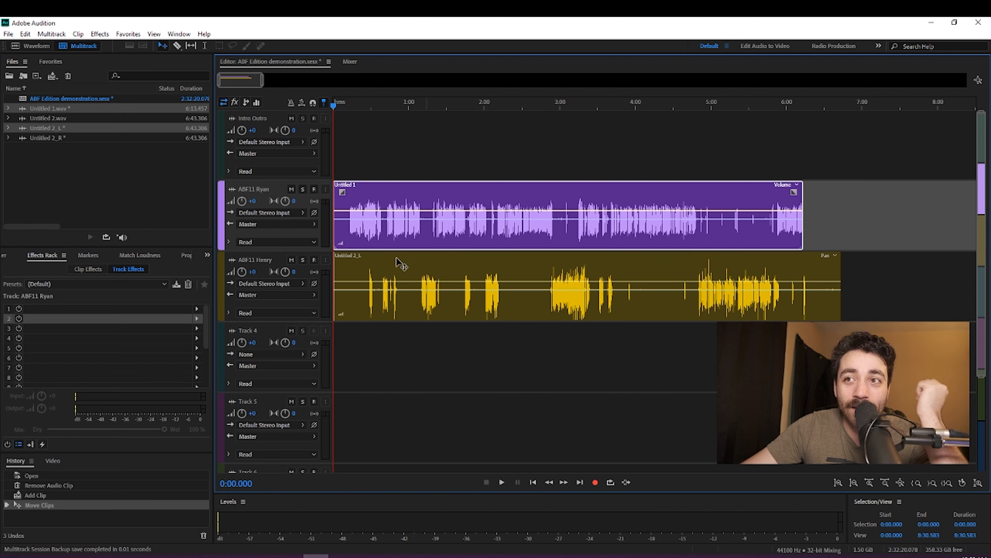
pyautogui.click(179, 310)
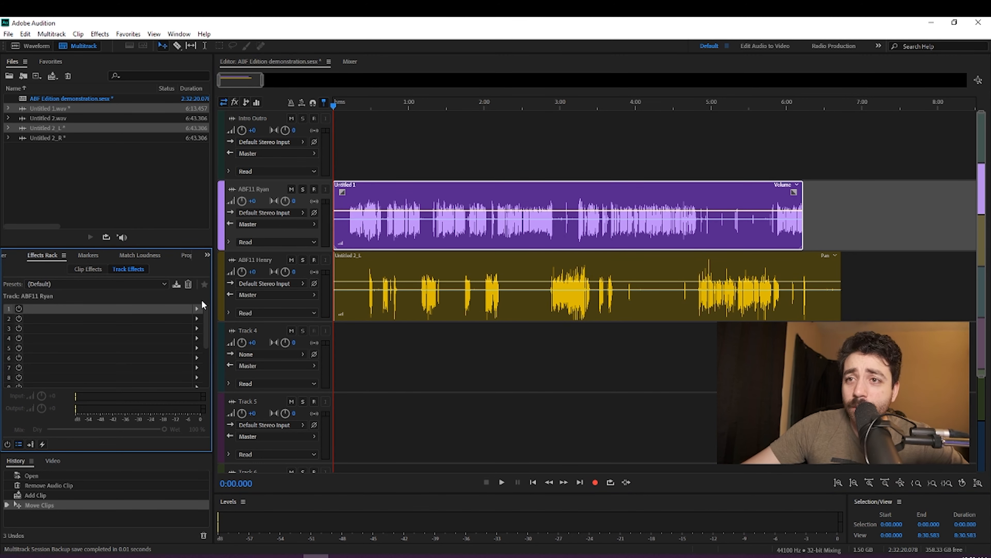
pyautogui.click(198, 308)
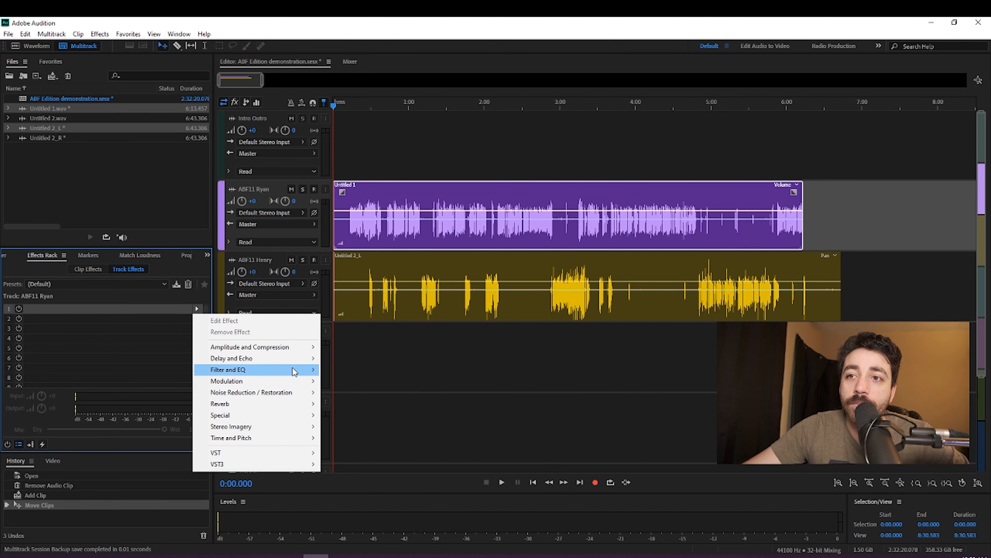
pyautogui.moveTo(294, 370)
pyautogui.click(366, 424)
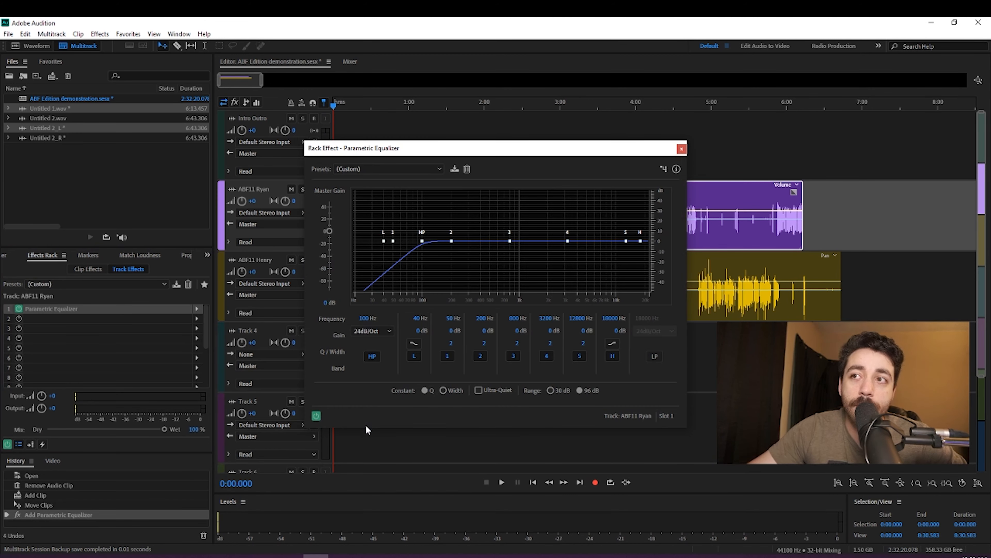
# Step: Apply the (Default) preset to the equalizer and shift band 3 to about 892 Hz and -0.2 dB
pyautogui.click(409, 168)
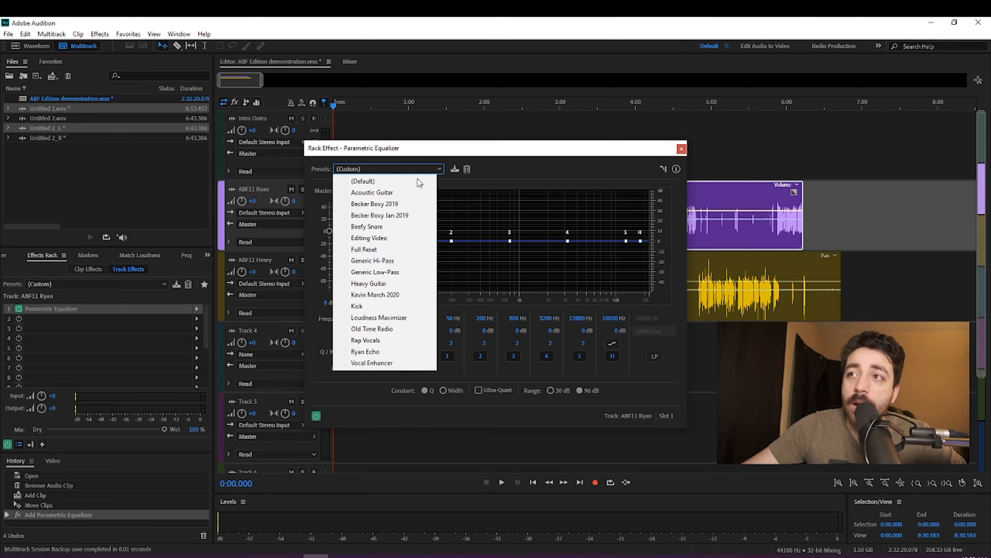
pyautogui.click(409, 184)
pyautogui.moveTo(444, 147); pyautogui.dragTo(345, 145)
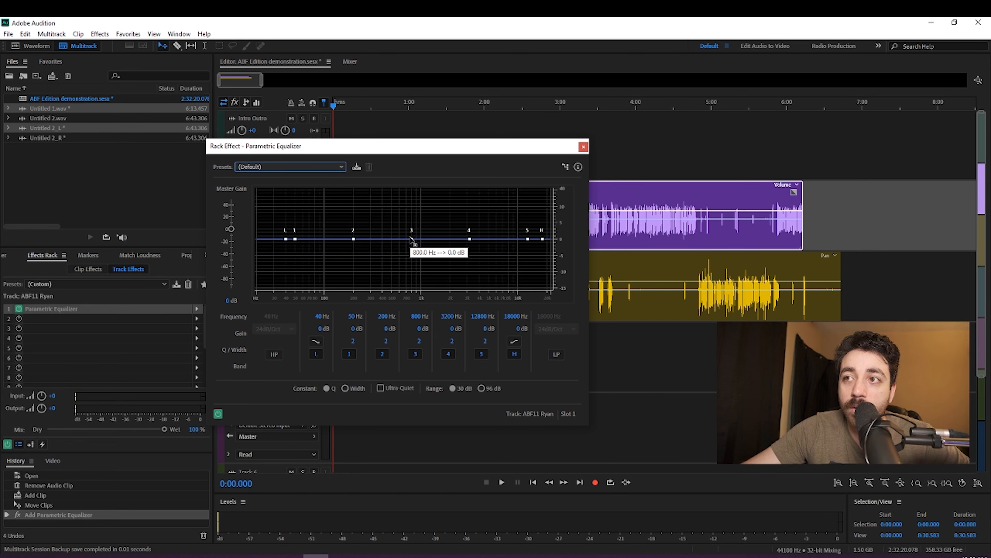
pyautogui.moveTo(411, 238)
pyautogui.mouseDown()
pyautogui.moveTo(412, 228)
pyautogui.moveTo(409, 260)
pyautogui.moveTo(414, 207)
pyautogui.moveTo(421, 261)
pyautogui.moveTo(416, 239)
pyautogui.mouseUp()
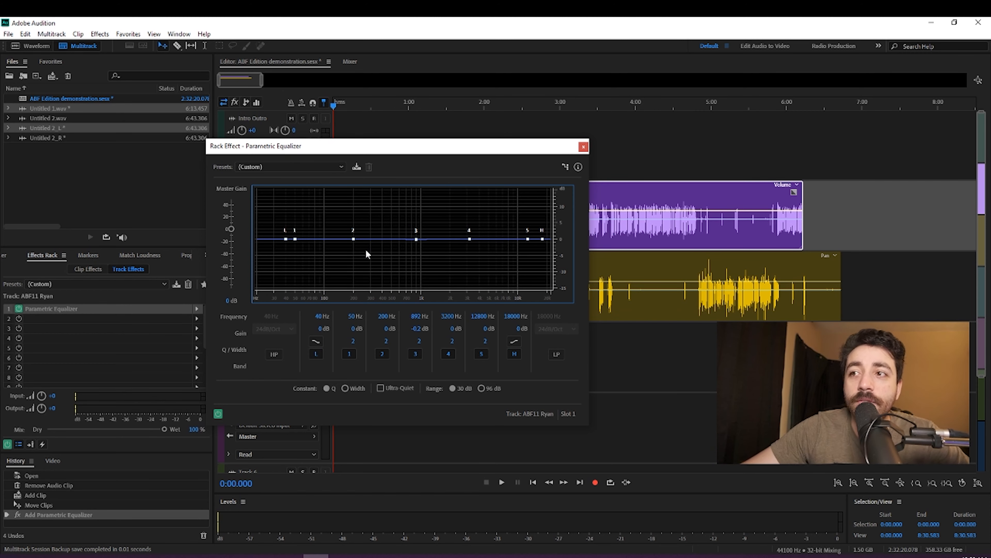
# Step: Toggle the equalizer's L and 5 bands off and back on, and switch off the H band
pyautogui.click(316, 354)
pyautogui.click(314, 354)
pyautogui.click(487, 354)
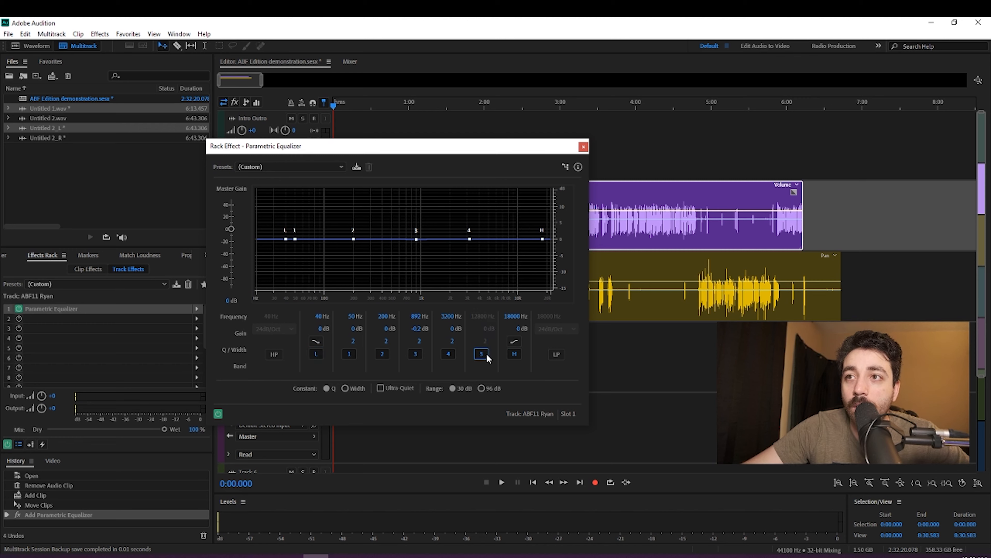
pyautogui.click(486, 354)
pyautogui.click(514, 354)
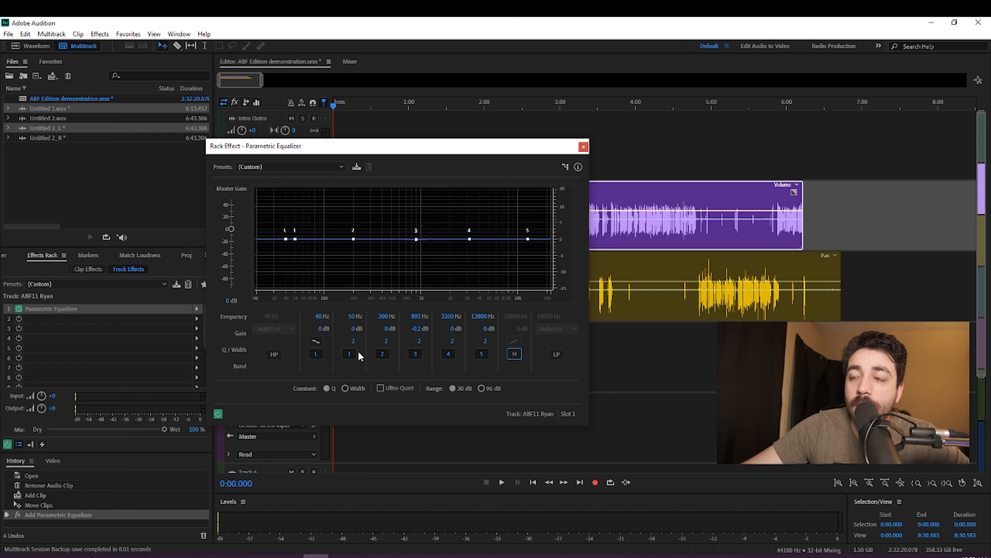
# Step: Toggle the equalizer's L and H bands, leaving both on, and shift the H band to about 6373 Hz and -0.5 dB
pyautogui.click(514, 354)
pyautogui.click(315, 354)
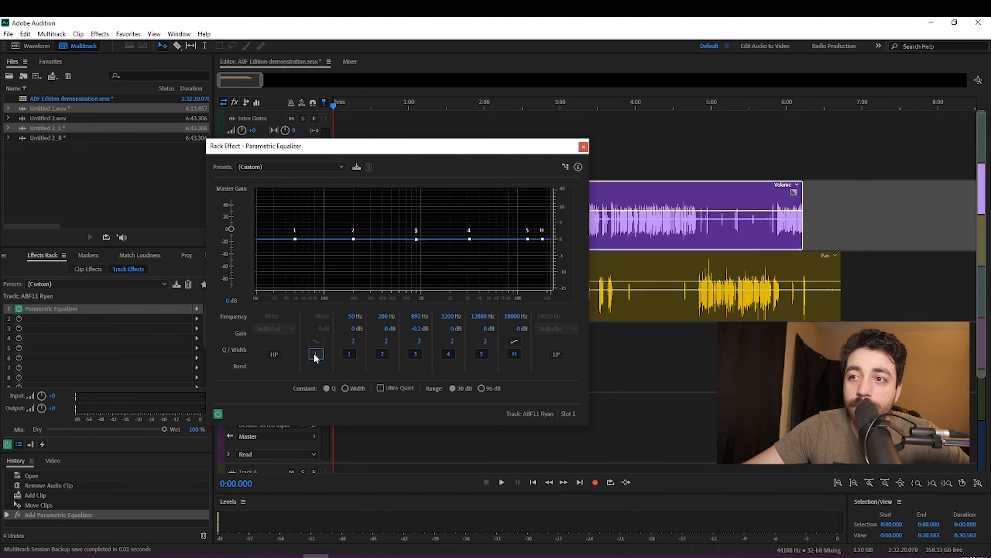
pyautogui.click(315, 355)
pyautogui.click(513, 354)
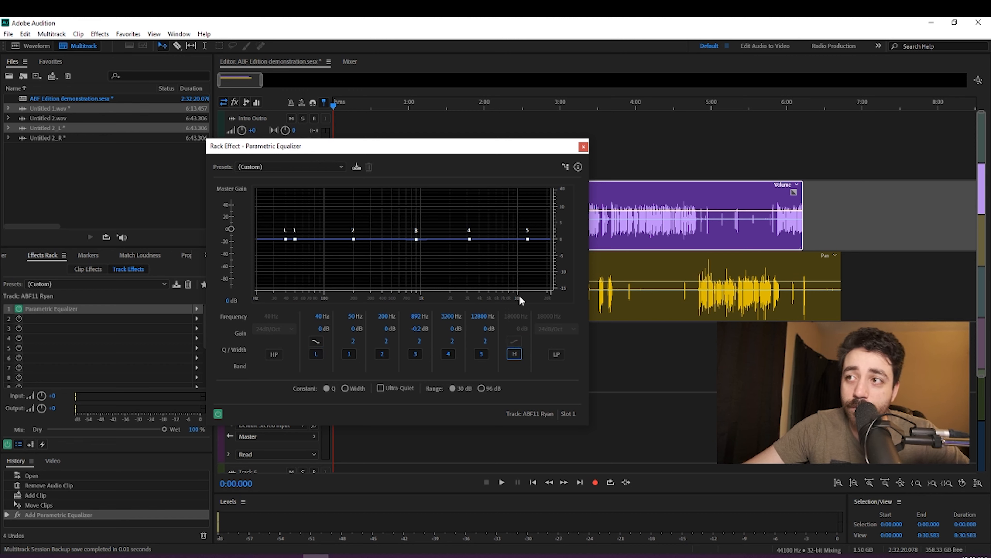
pyautogui.moveTo(542, 238); pyautogui.dragTo(502, 224)
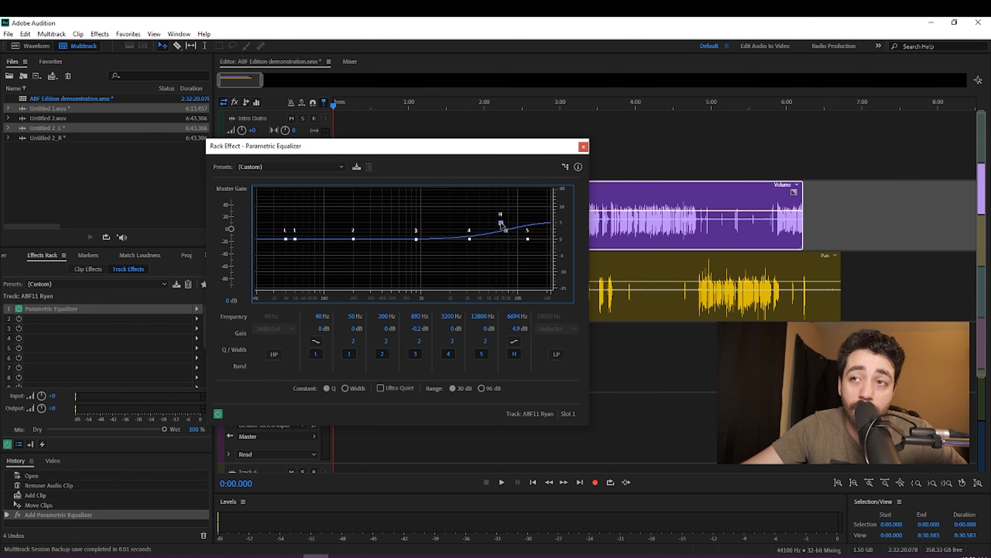
pyautogui.moveTo(502, 224)
pyautogui.mouseDown()
pyautogui.moveTo(508, 257)
pyautogui.moveTo(511, 222)
pyautogui.moveTo(470, 222)
pyautogui.moveTo(499, 241)
pyautogui.mouseUp()
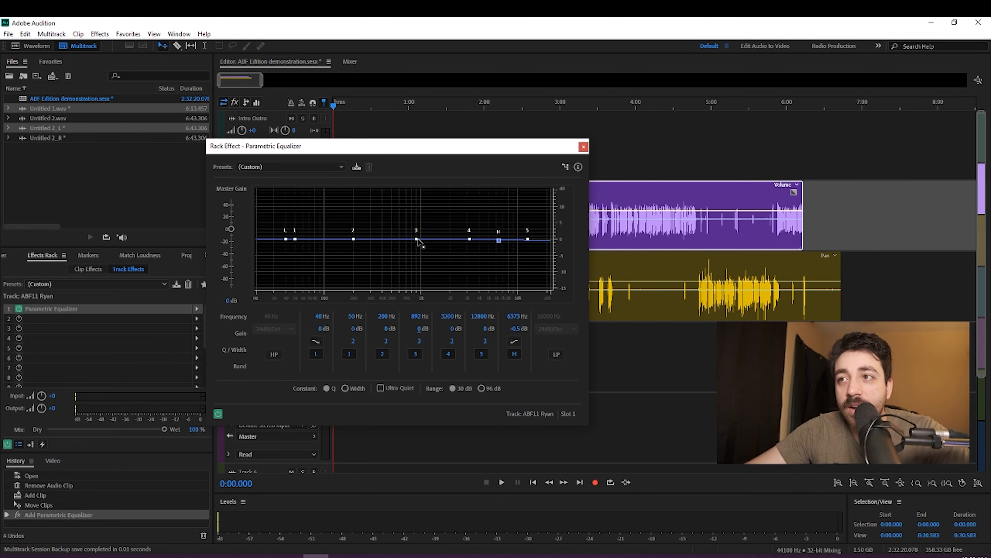
# Step: Shift equalizer band 3 to about 1140 Hz and -2.7 dB, and narrow it to a Q of 15
pyautogui.moveTo(417, 239)
pyautogui.mouseDown()
pyautogui.moveTo(432, 229)
pyautogui.moveTo(427, 239)
pyautogui.mouseUp()
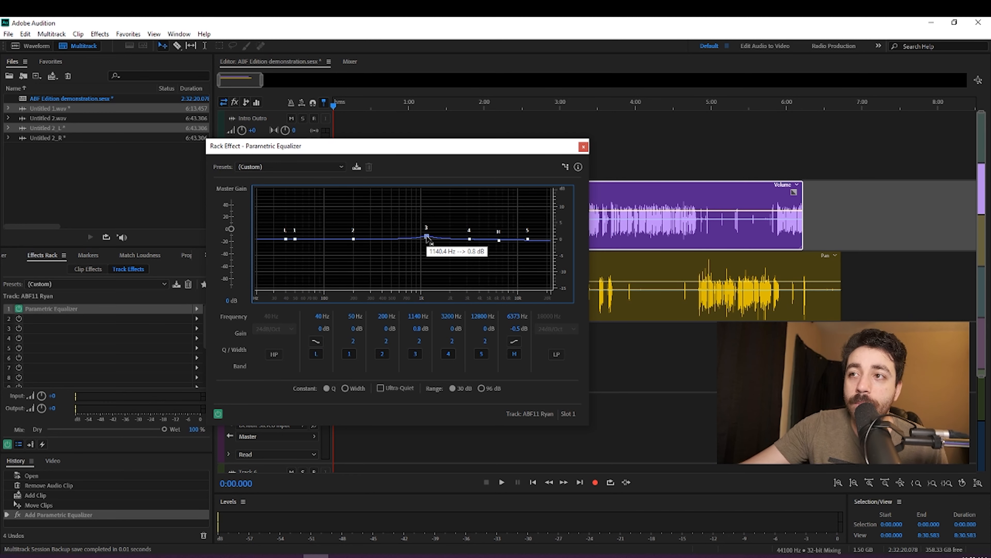
pyautogui.moveTo(427, 239); pyautogui.dragTo(427, 247)
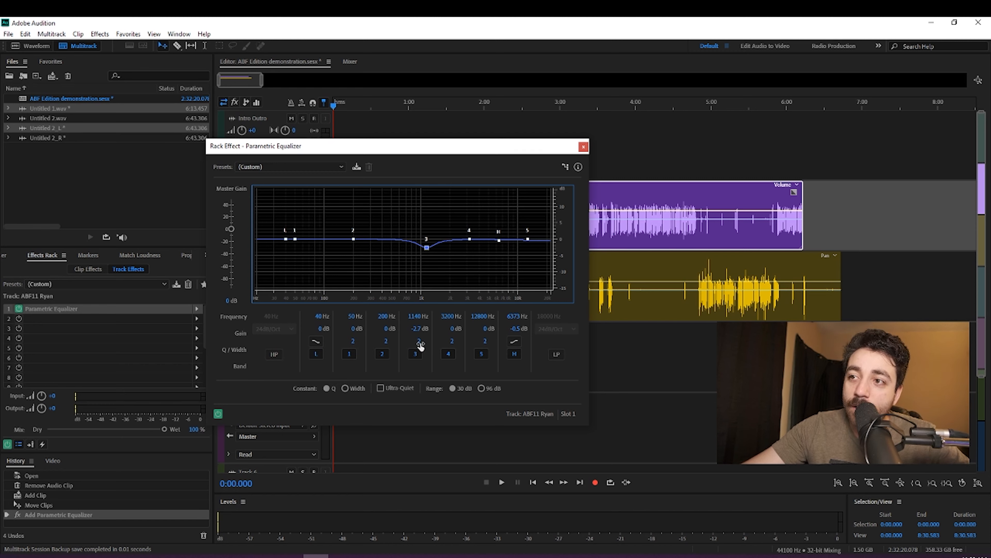
pyautogui.moveTo(420, 342); pyautogui.dragTo(493, 345)
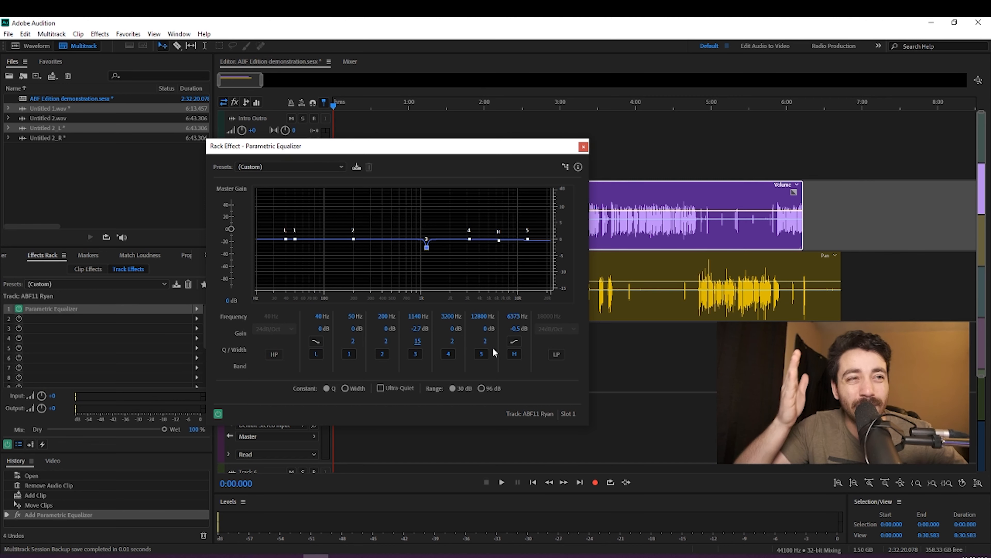